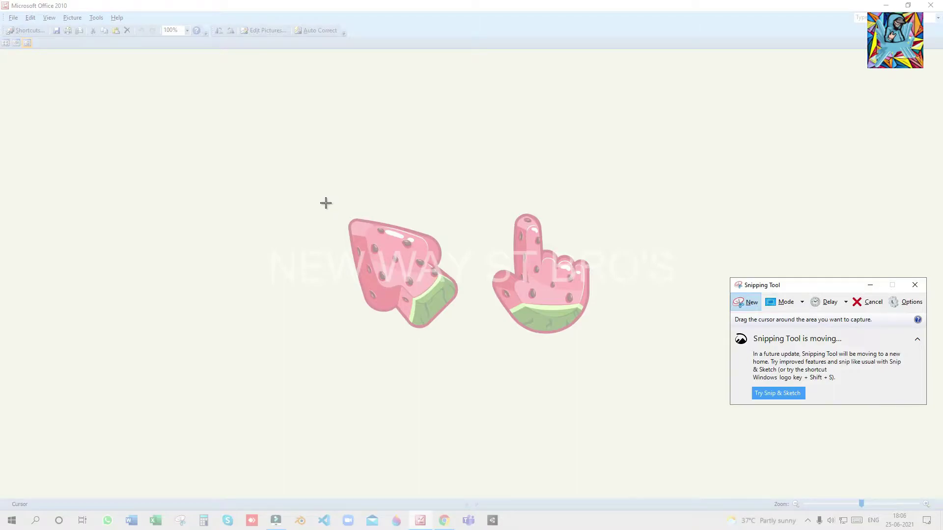
Step: Snip the arrow-shaped watermelon cursor, save it to the Desktop as JPEG file 1, and close the snip
drag(340, 211, 462, 334)
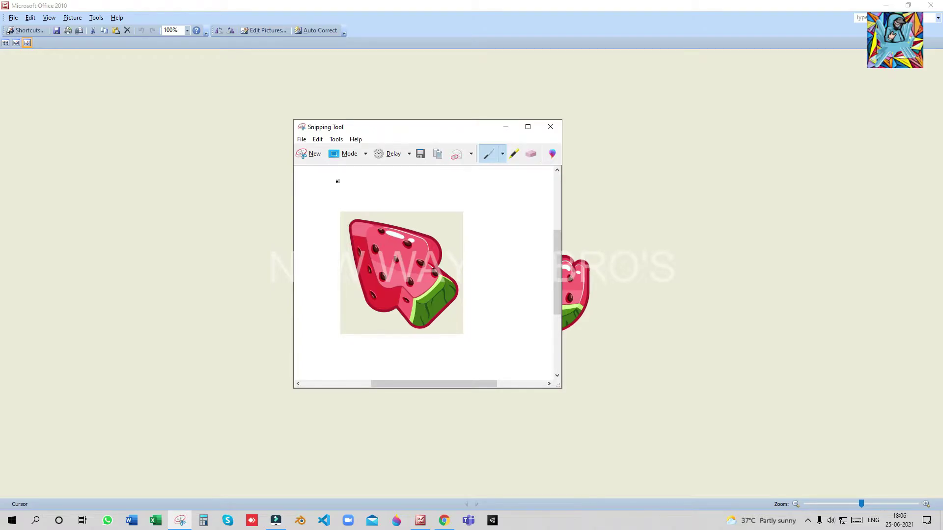
click(422, 158)
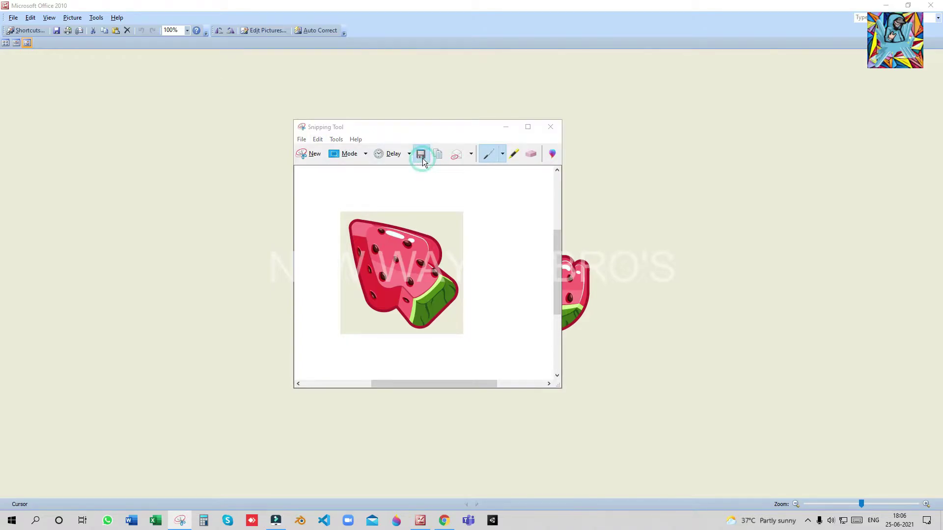
text(1)
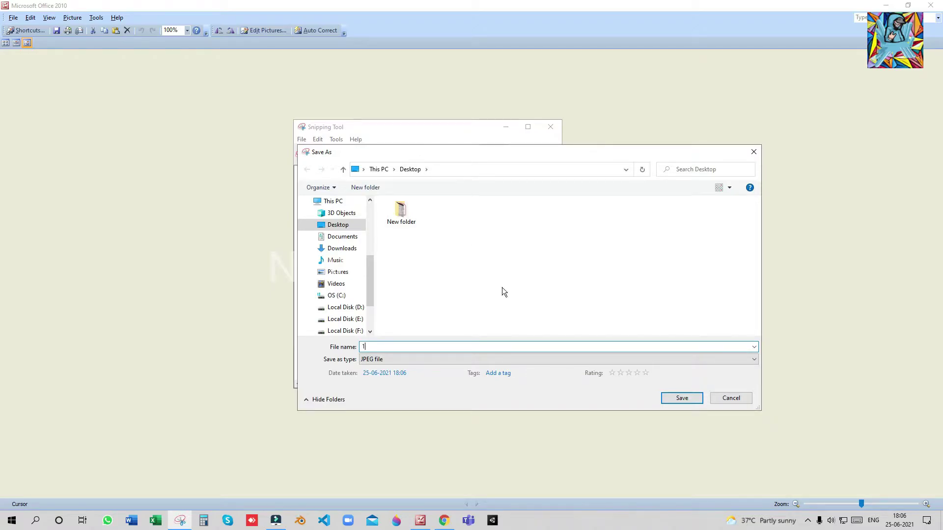
click(671, 397)
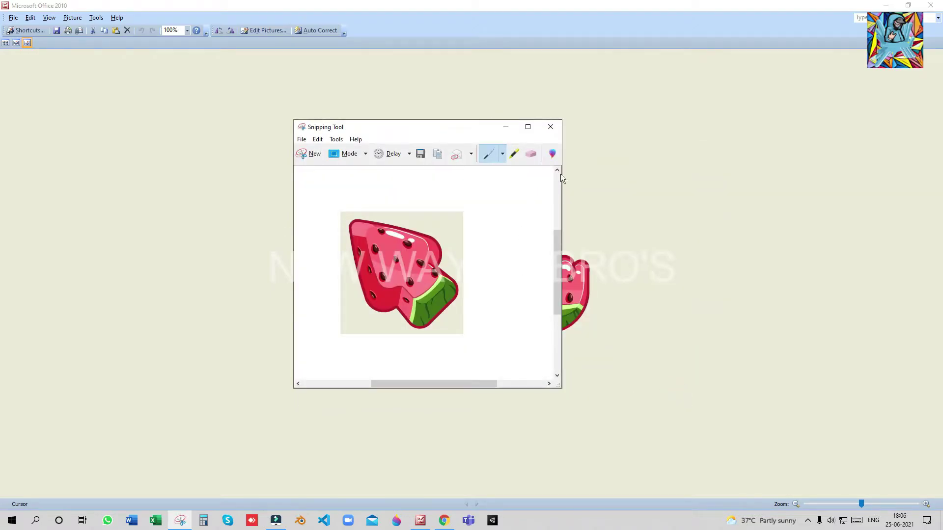
click(550, 126)
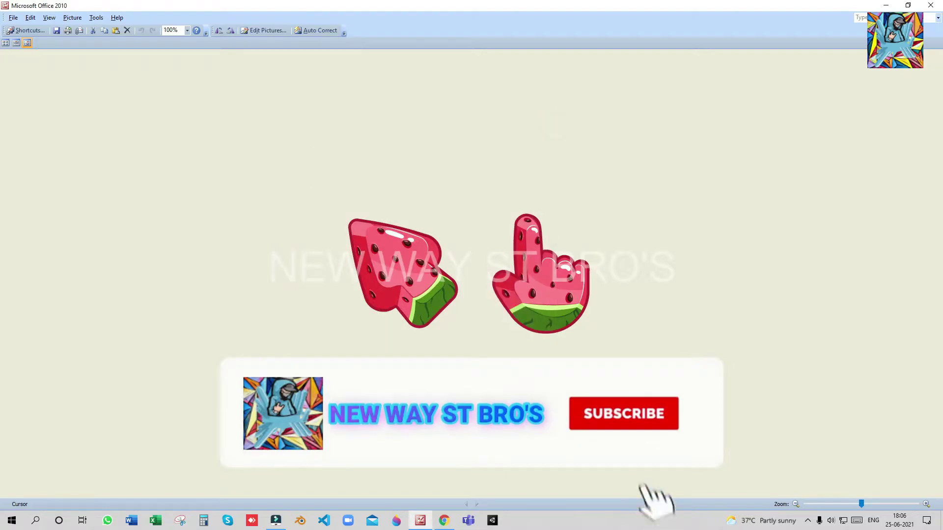
Step: Snip the watermelon hand cursor, save it to the Desktop as JPEG file 2, and close the snip and the picture viewer
click(180, 520)
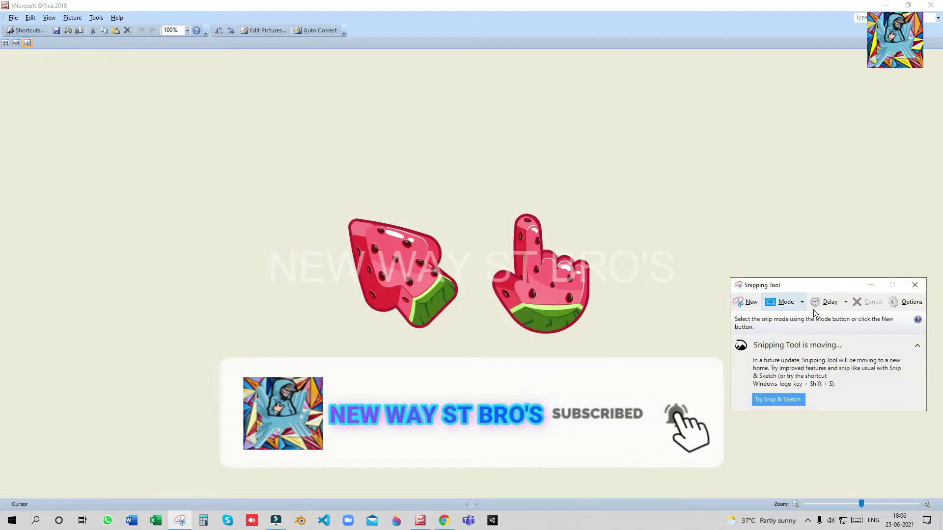
click(751, 303)
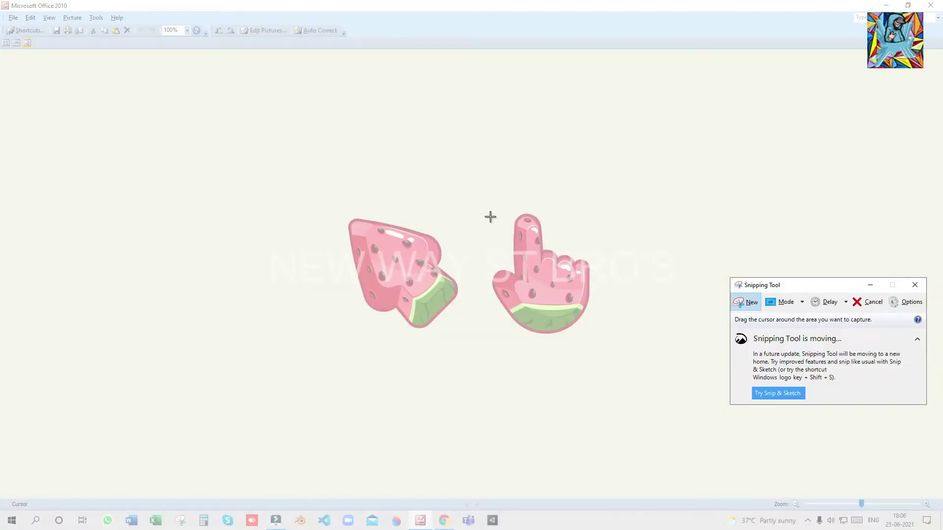
drag(486, 208, 596, 336)
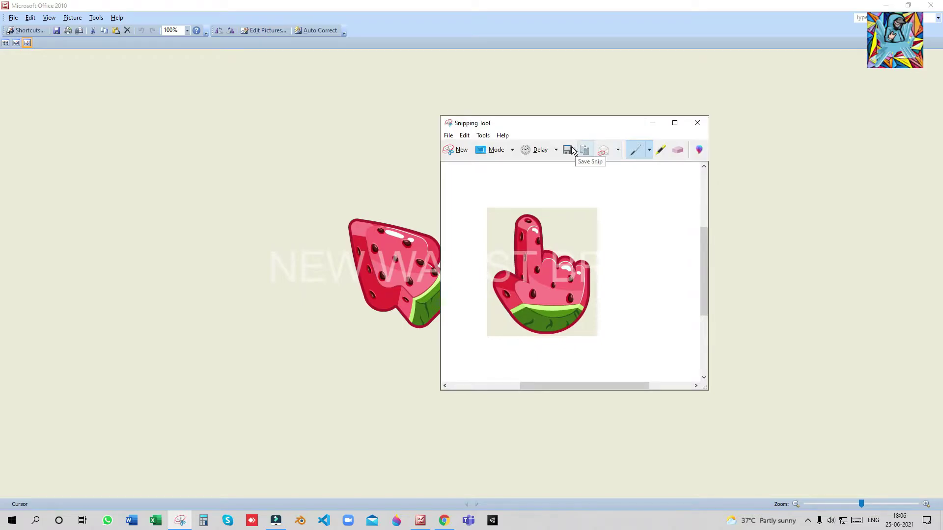
click(567, 150)
text(2)
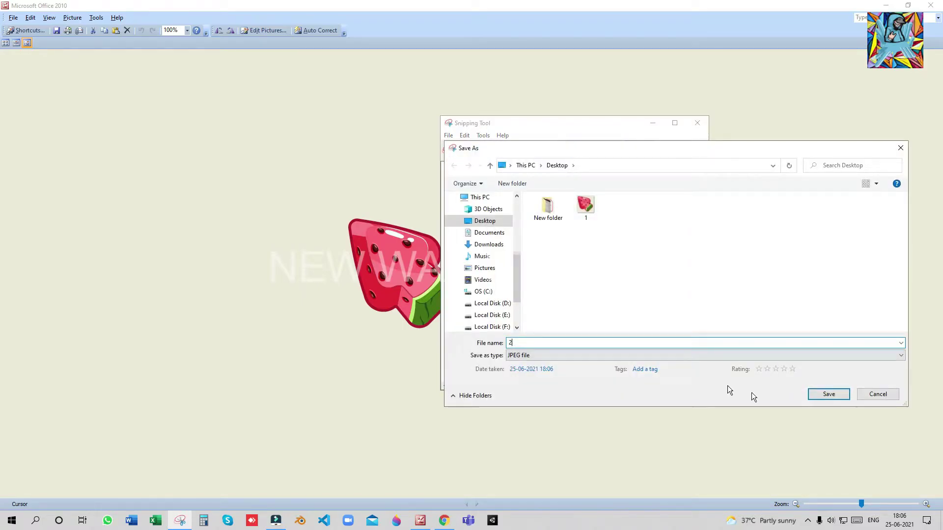
click(829, 395)
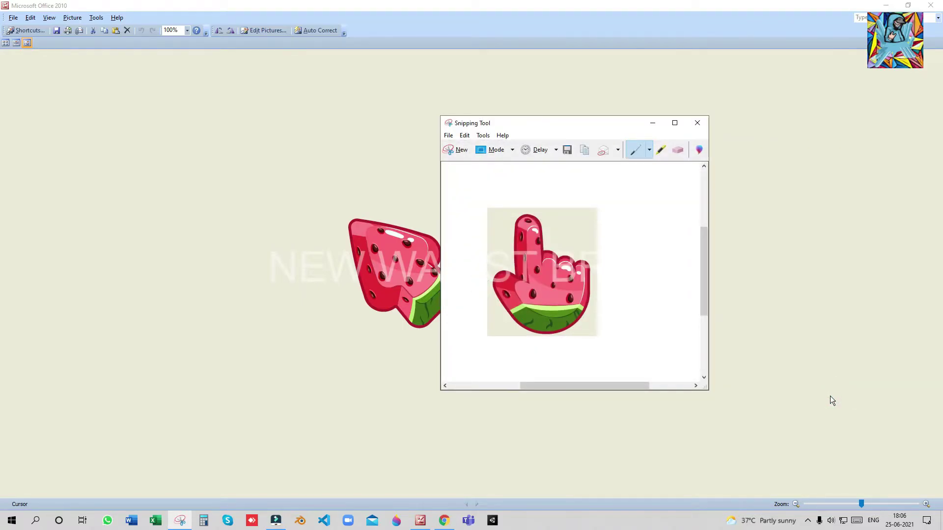
click(706, 119)
double_click(4, 6)
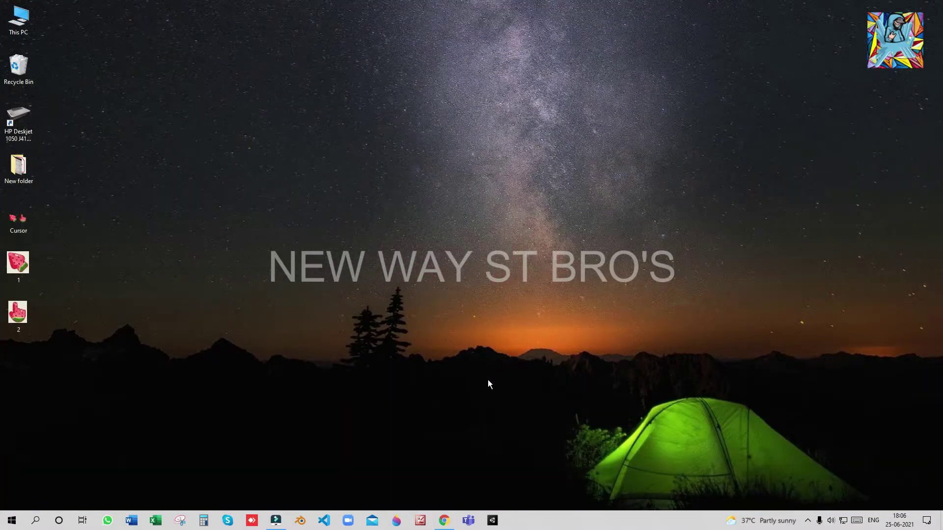
Step: Switch to Chrome, search Google for "bg remove" and open the remove.bg result in a new tab
click(444, 520)
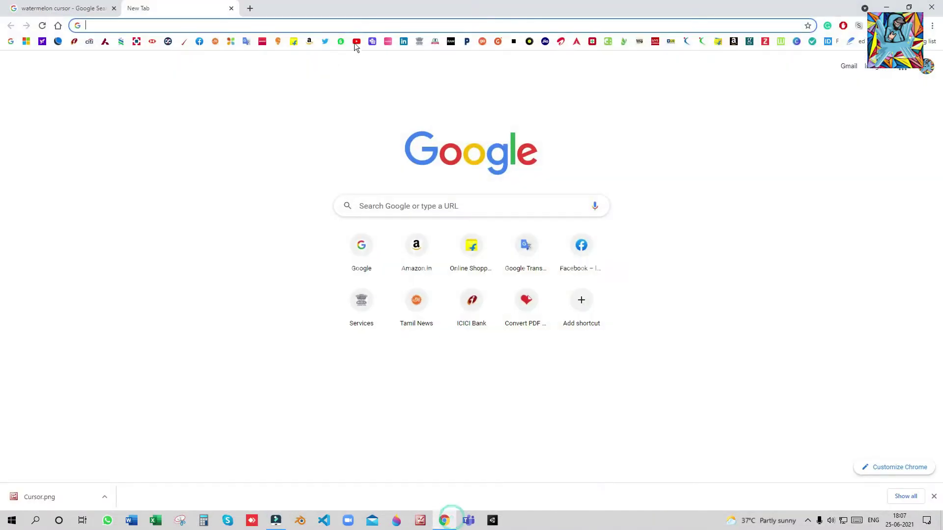
click(395, 206)
click(400, 229)
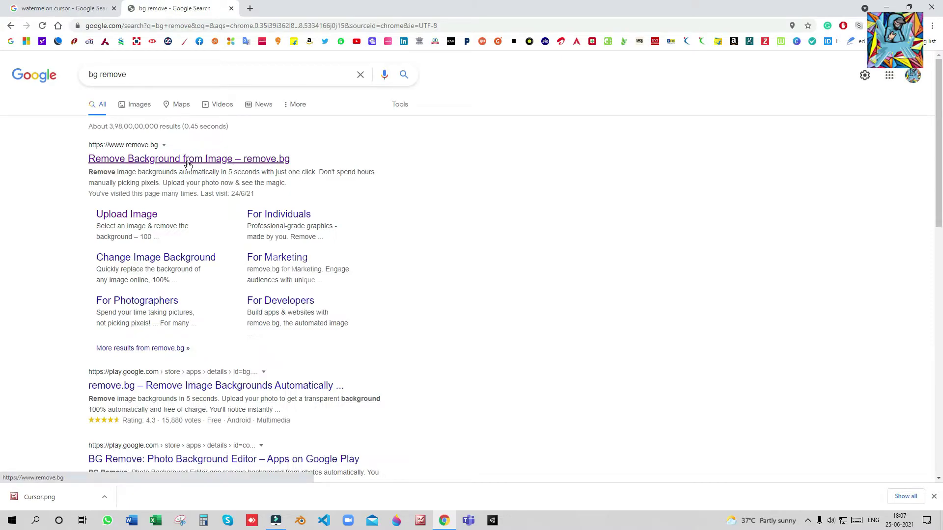
right_click(188, 165)
click(208, 169)
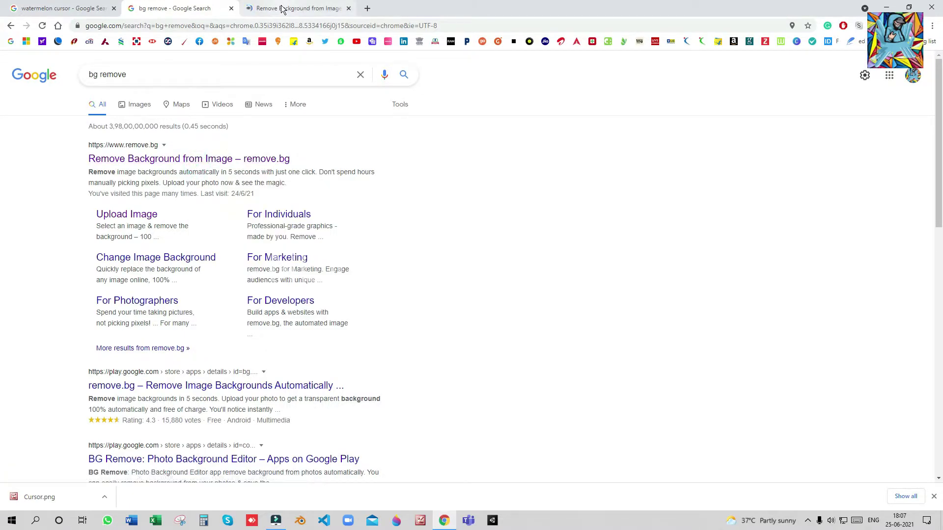
click(283, 9)
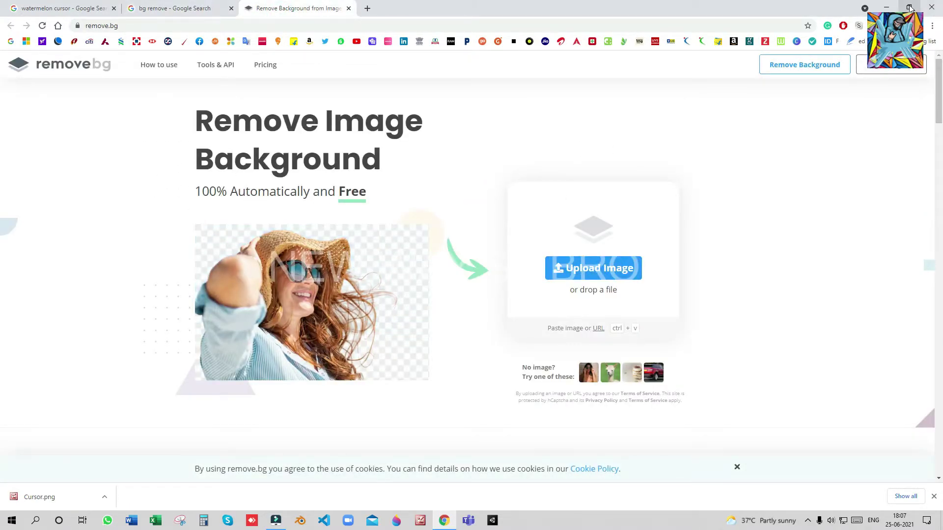
Step: Upload desktop image 1 to remove.bg and download the arrow cursor with its background removed
click(909, 8)
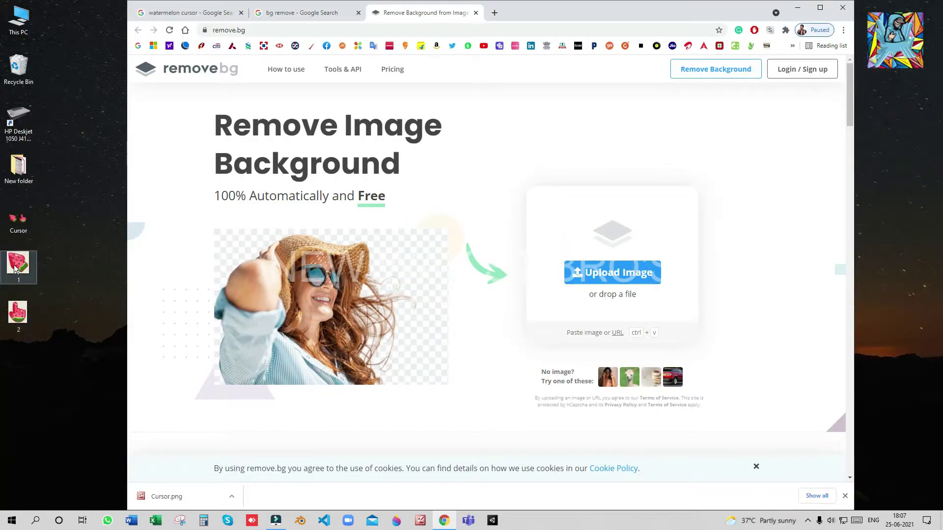
drag(15, 268, 582, 296)
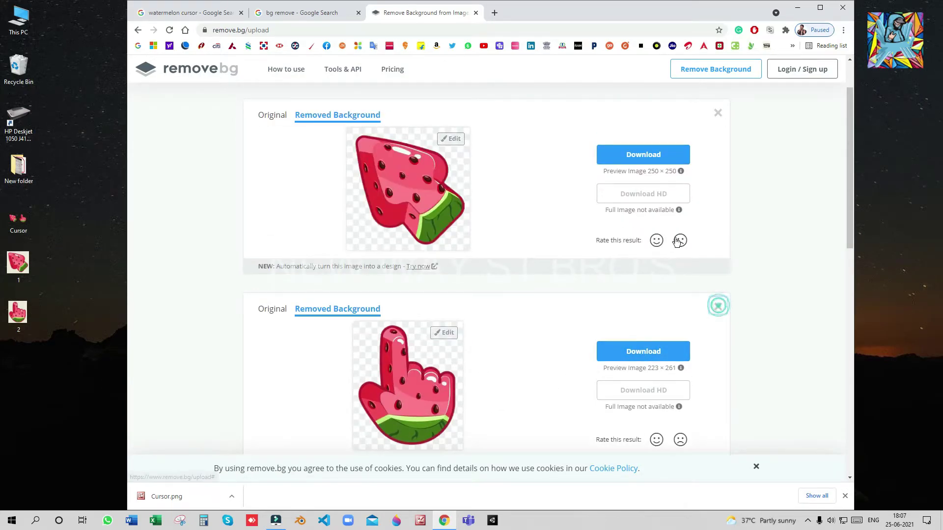
click(718, 307)
click(657, 157)
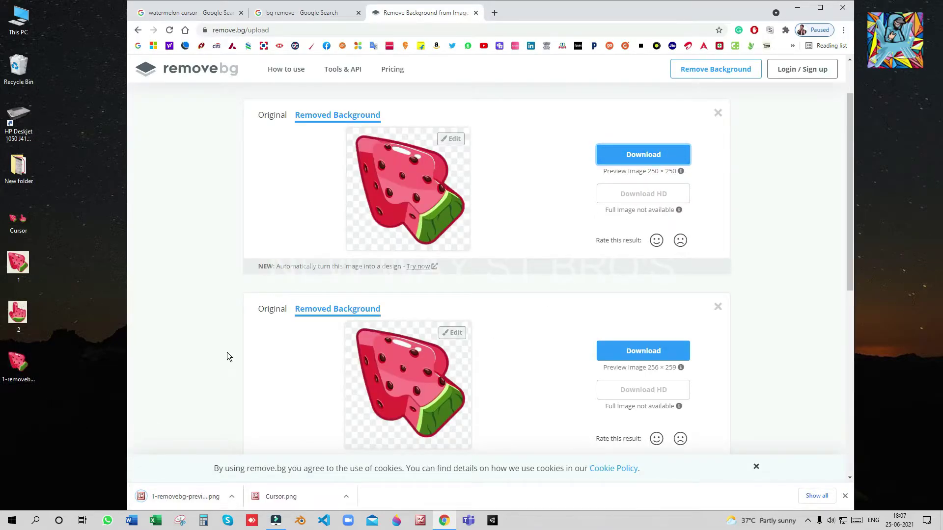
Step: Upload desktop image 2 to remove.bg and download the hand cursor with its background removed
scroll(227, 352, down, 2)
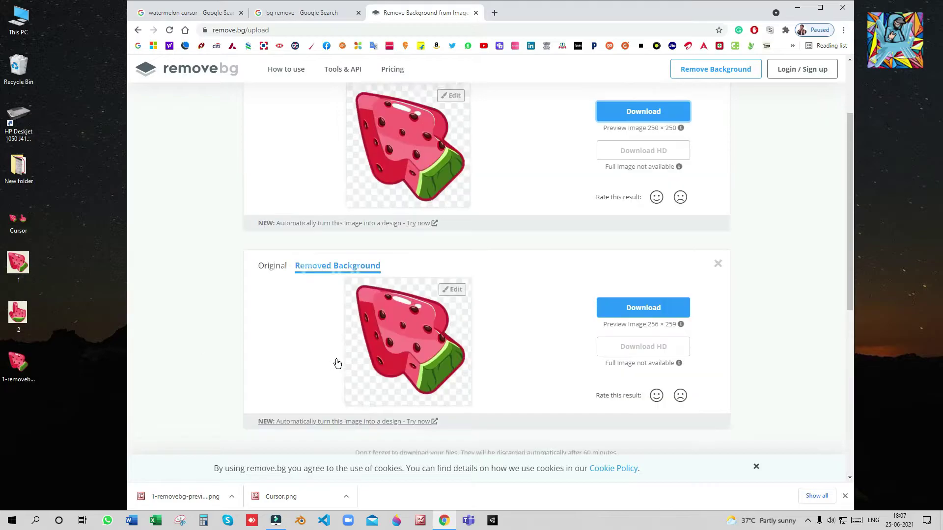
drag(19, 312, 515, 228)
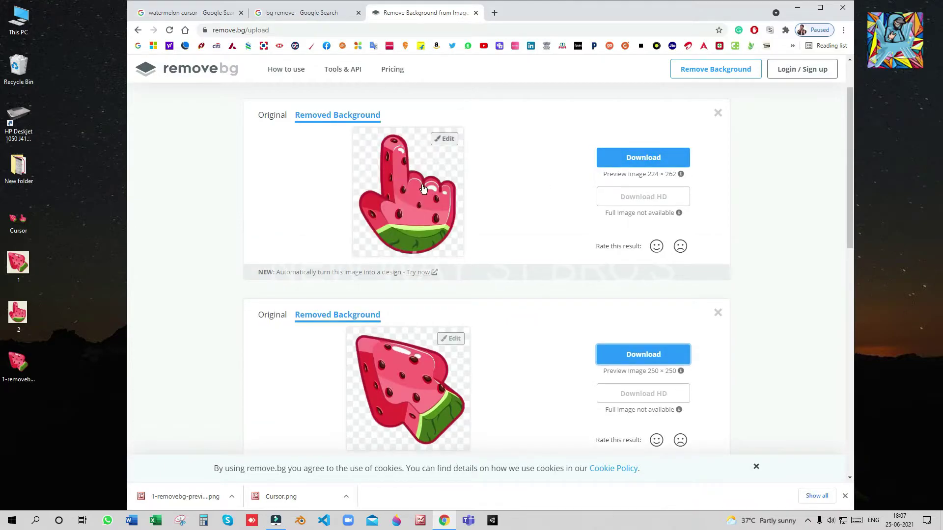
click(649, 158)
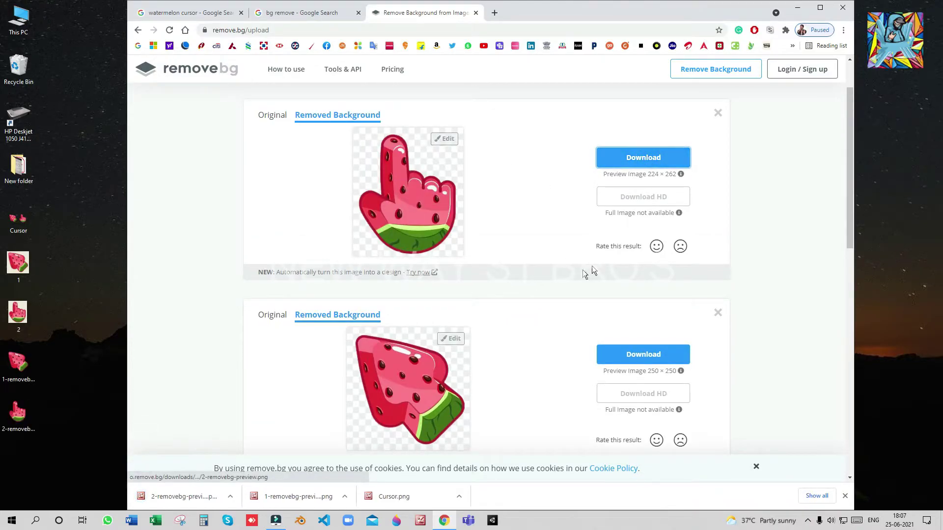
Step: Search Google for "image to cur." in a new tab and open Convertio's PNG to CUR converter
click(494, 13)
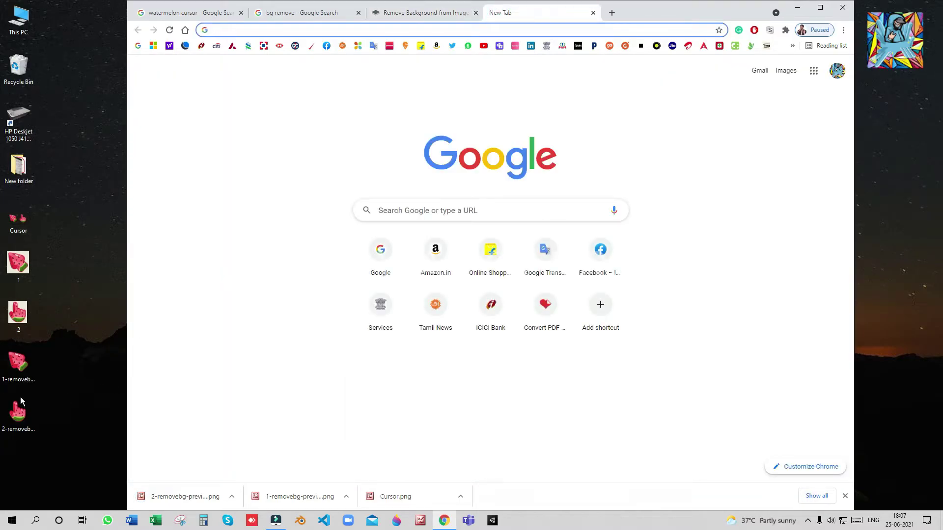
click(269, 232)
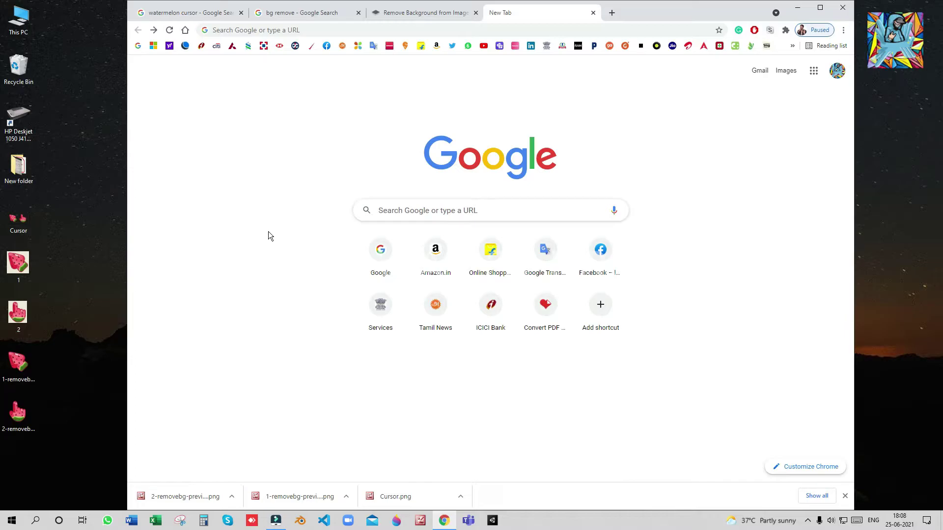
click(406, 212)
click(417, 265)
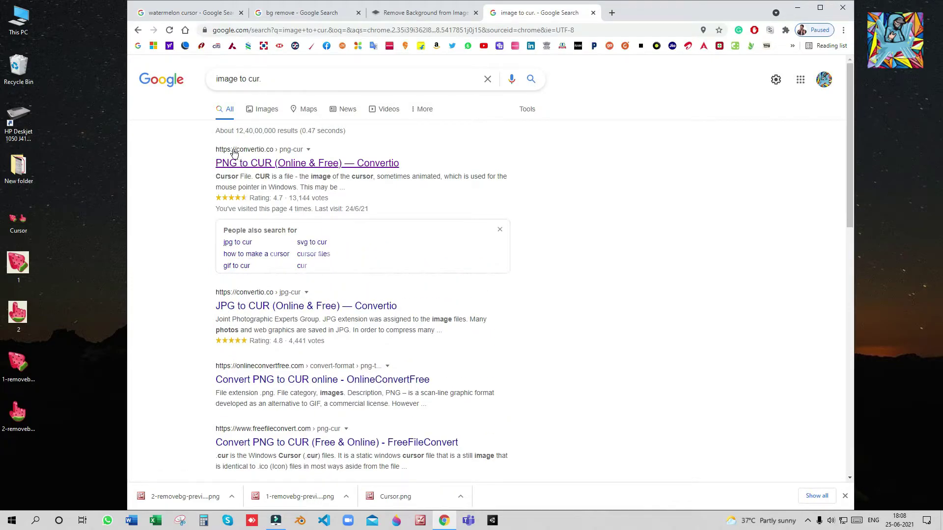
click(273, 153)
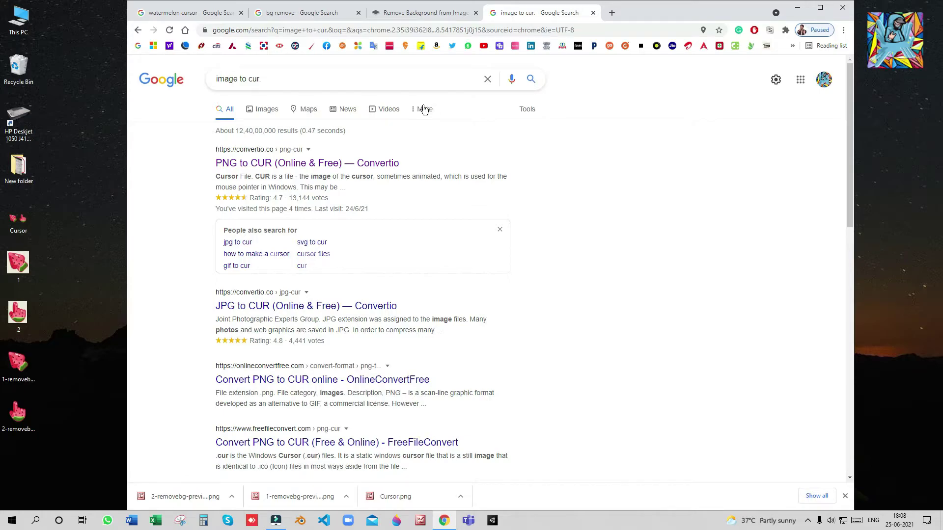
click(14, 372)
click(275, 167)
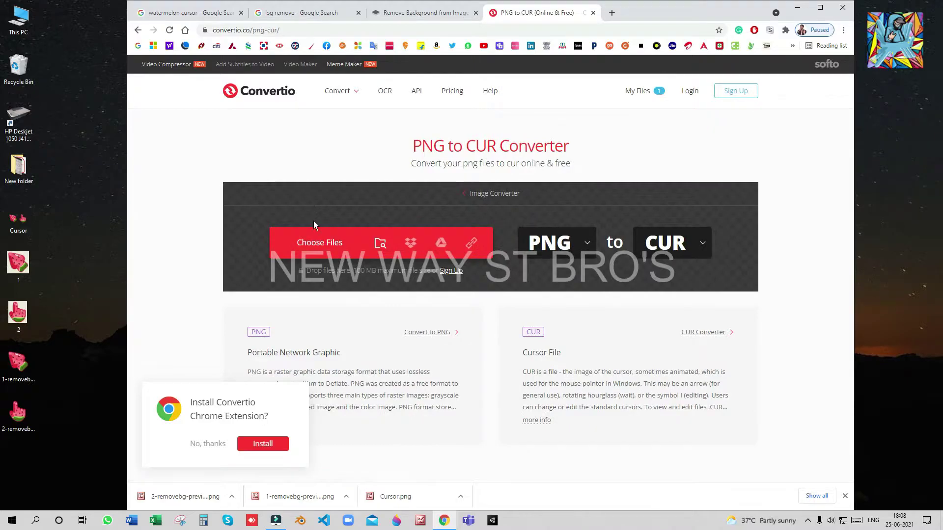
Step: Convert 1-removebg-preview.png from the Desktop to CUR format and download the converted file
click(317, 240)
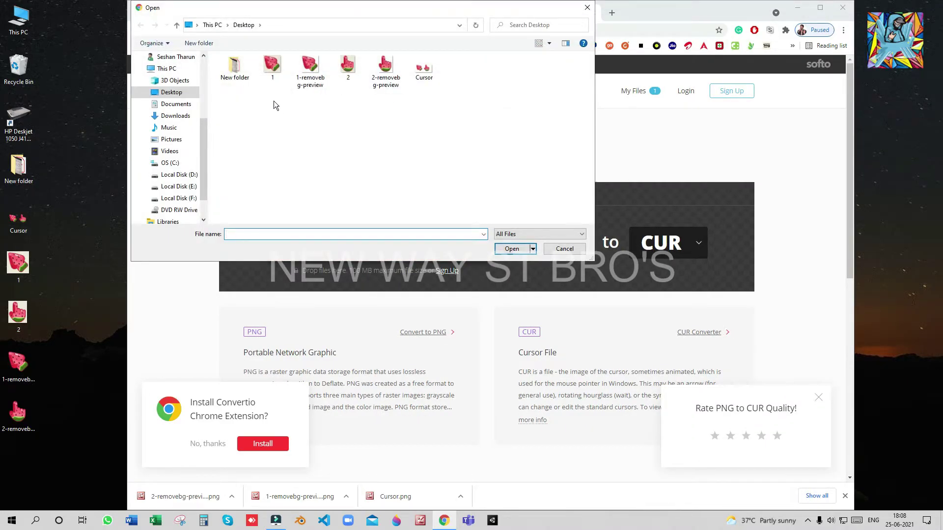
click(316, 75)
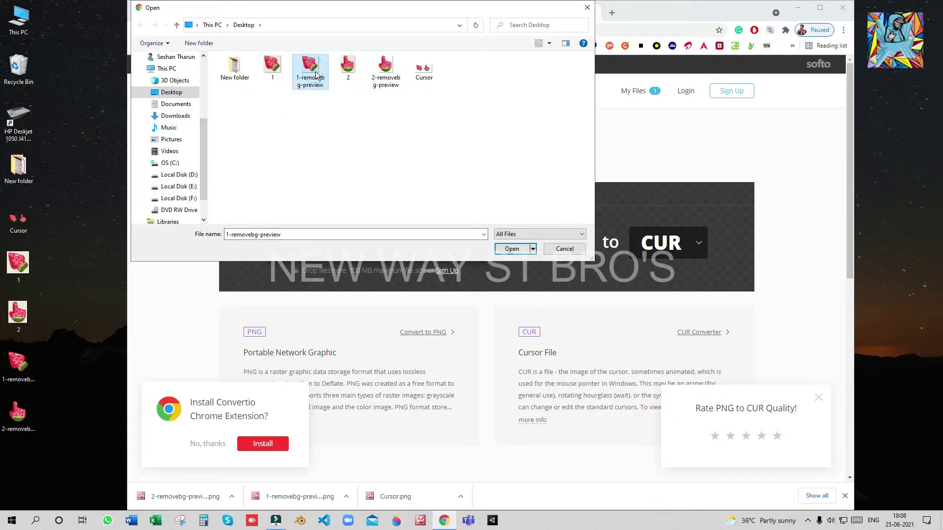
click(501, 248)
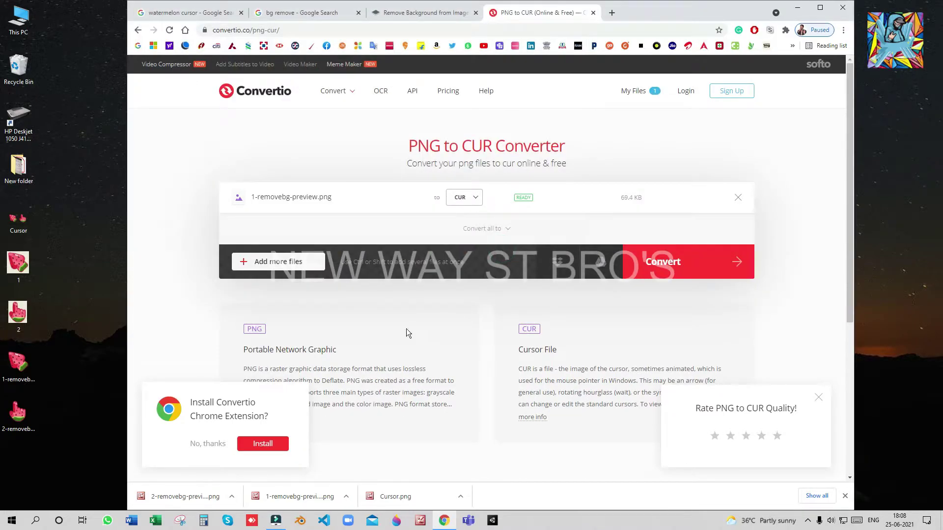
click(667, 266)
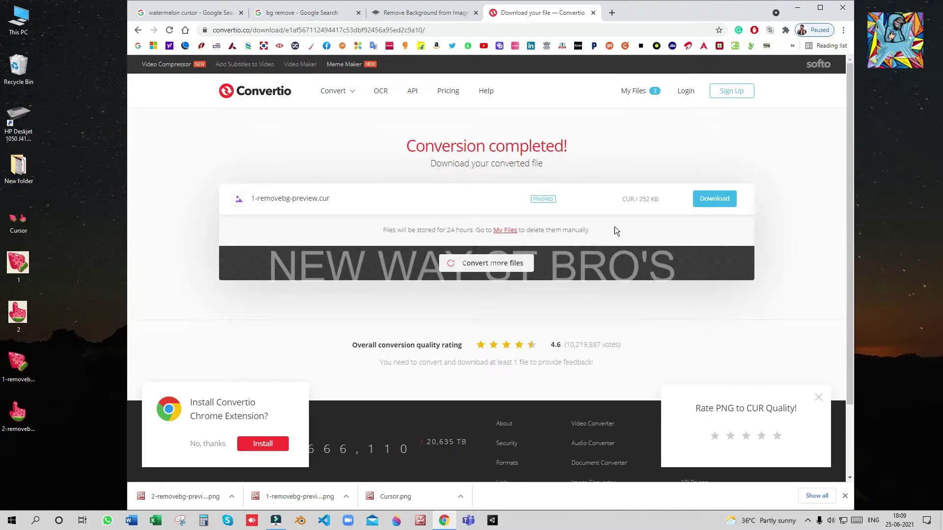
click(711, 206)
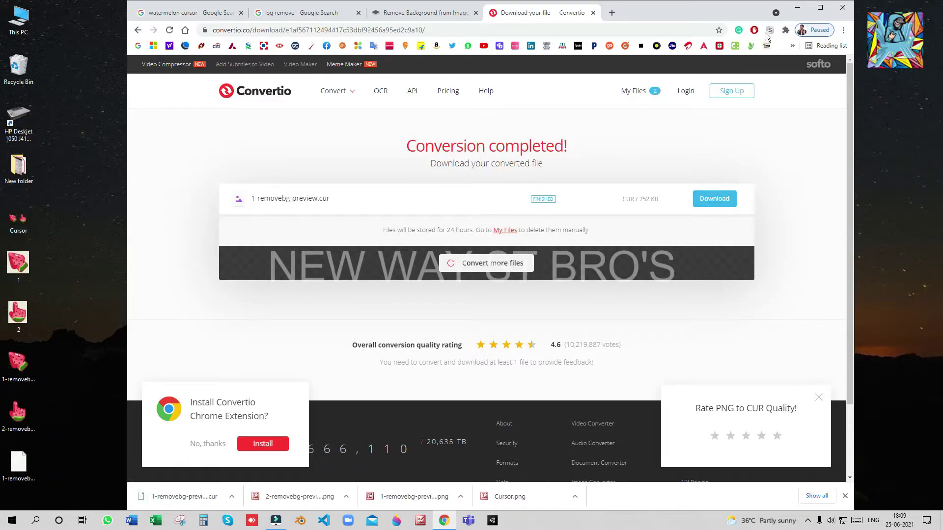
Step: Check the file type of the downloaded arrow cursor file on the desktop in its properties
click(797, 7)
click(20, 464)
right_click(20, 464)
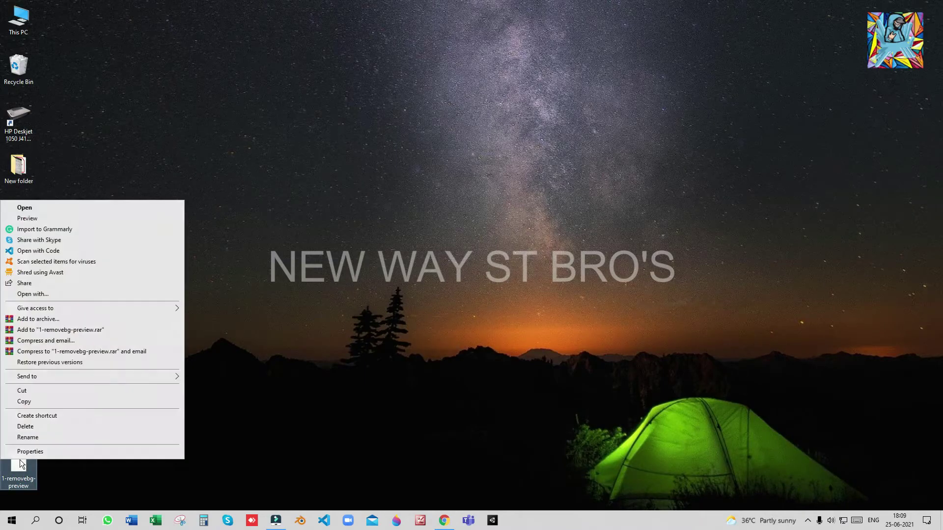
click(22, 452)
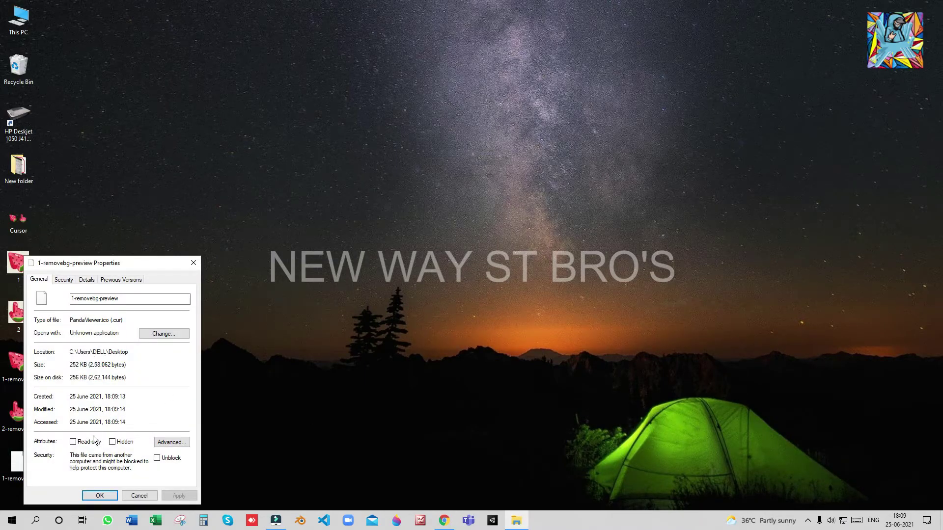
drag(126, 324, 112, 322)
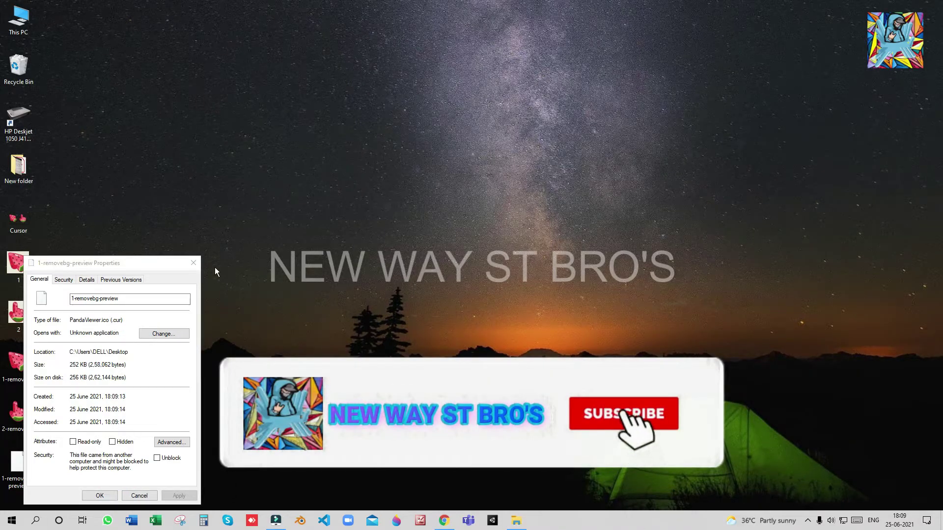
click(195, 264)
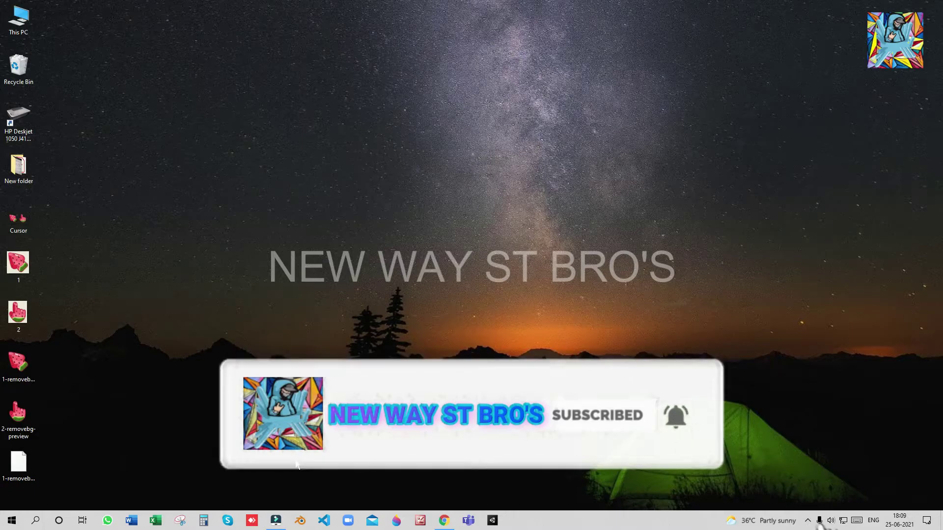
Step: Move the hand PNG aside on the desktop, then load 2-removebg-preview.png into Convertio in Chrome as a new conversion
drag(14, 404, 284, 320)
click(436, 346)
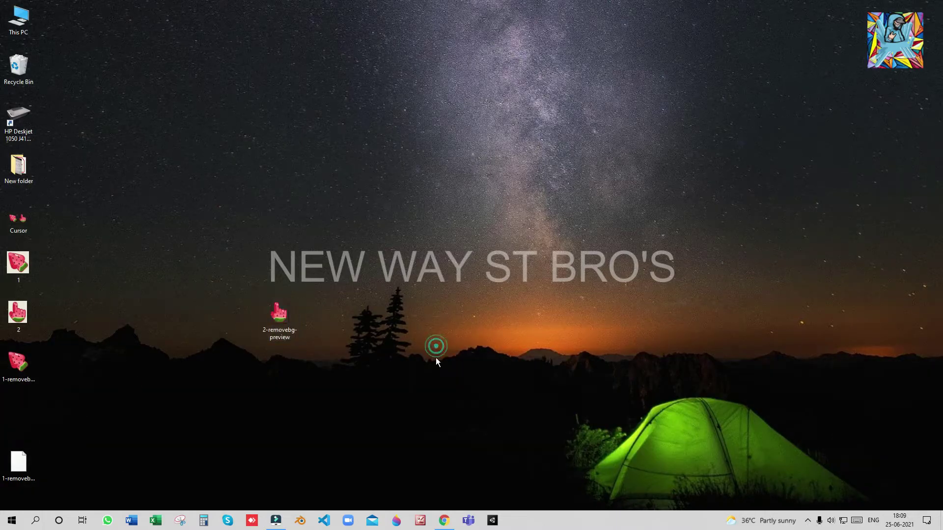
click(440, 527)
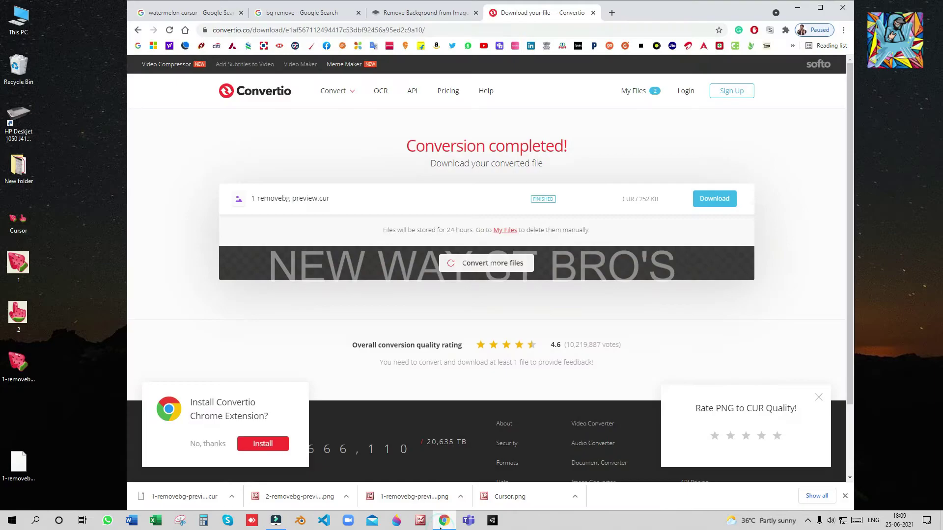
click(493, 265)
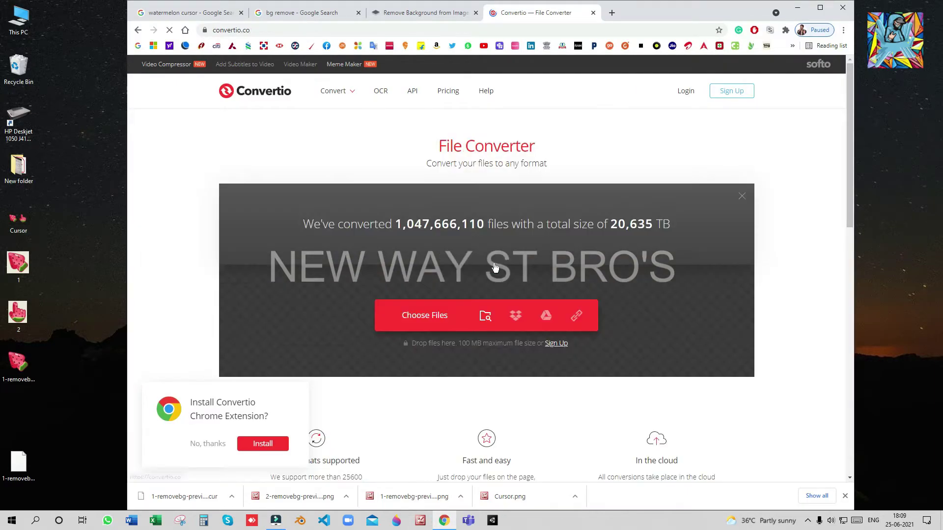
click(443, 314)
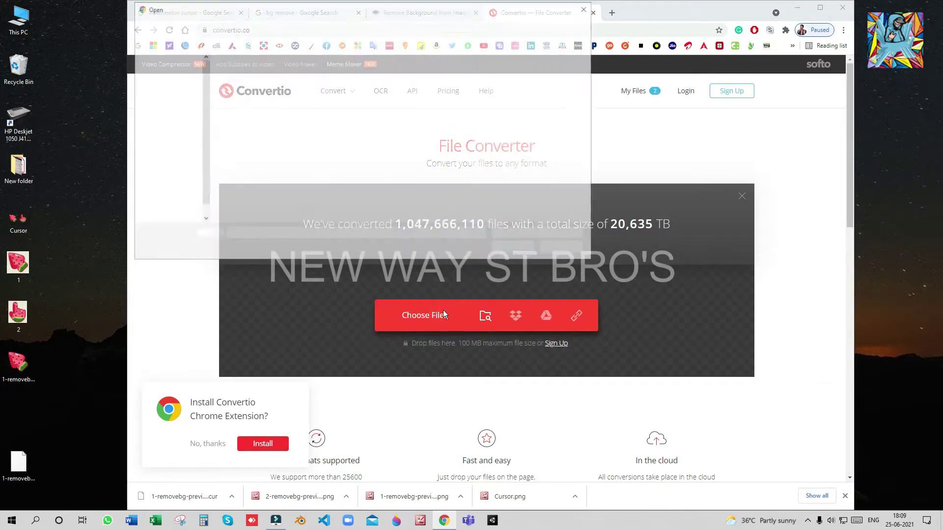
click(423, 69)
click(521, 249)
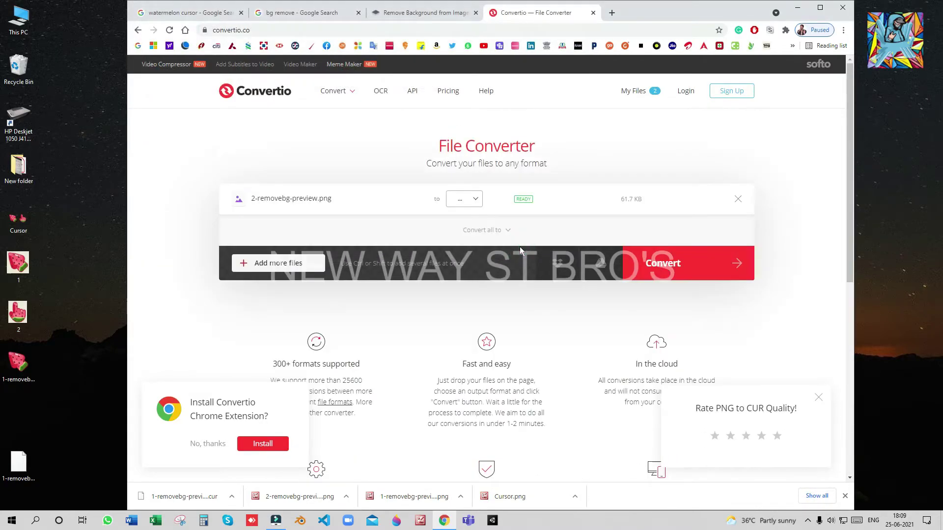
Step: Convert 2-removebg-preview.png to CUR format and download the converted file
click(659, 264)
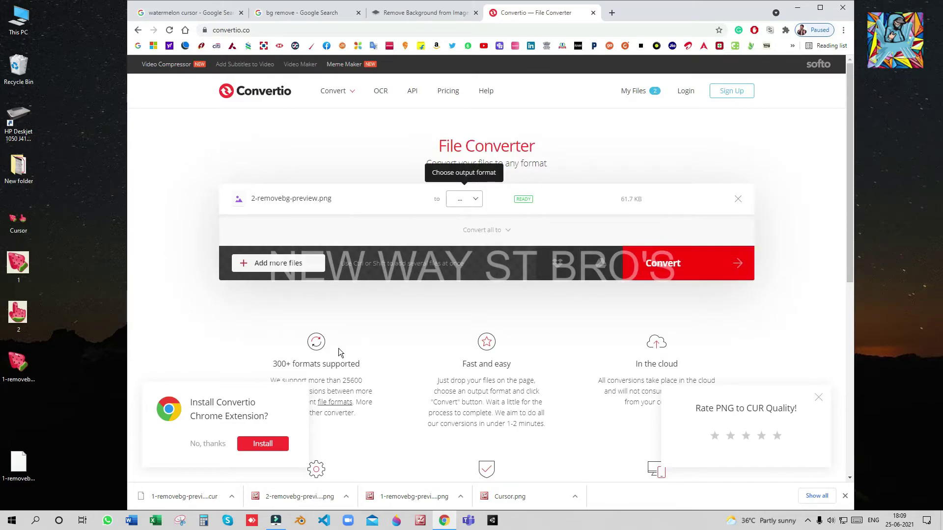
click(476, 201)
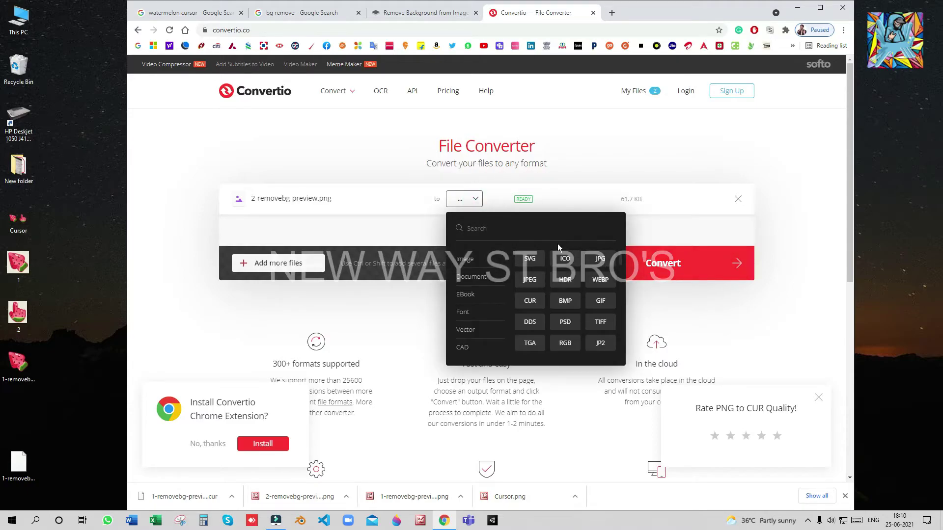
click(530, 301)
click(669, 263)
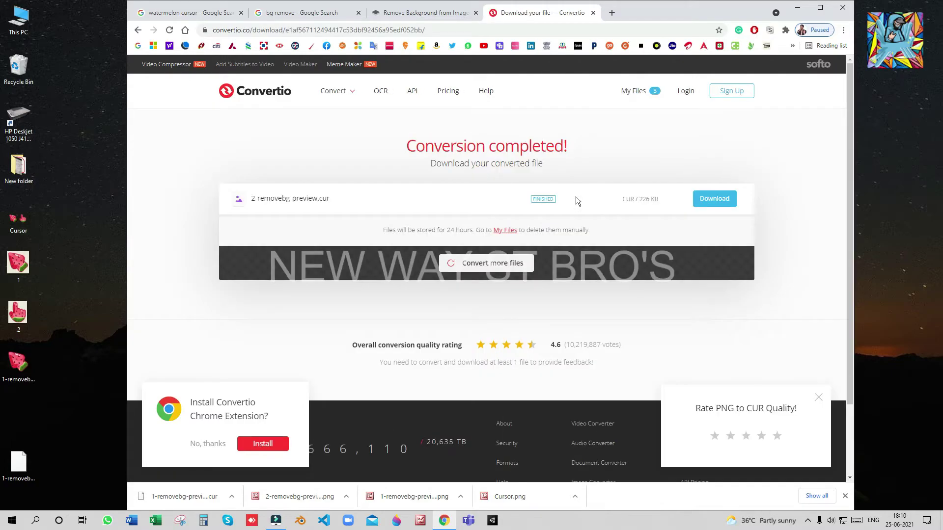
click(710, 199)
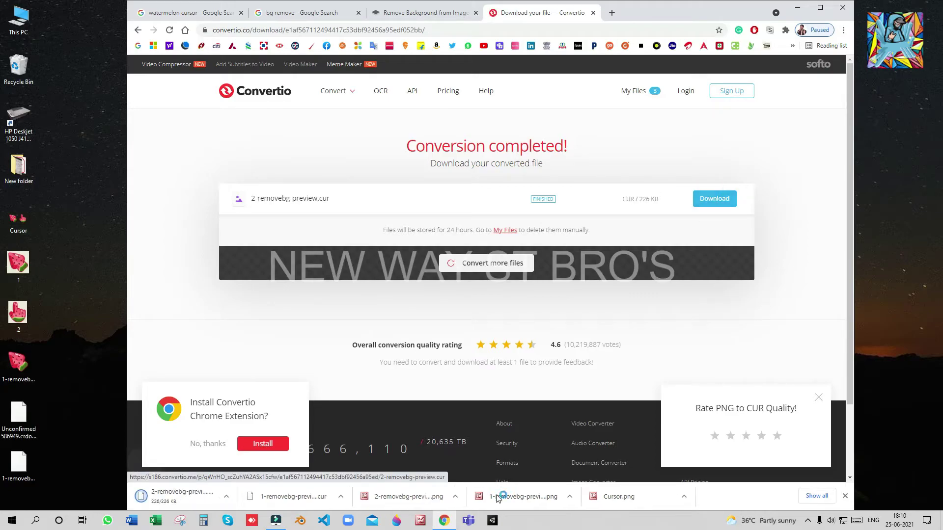
Step: Delete the leftover cursor images from the desktop, refresh it, and move the two CUR files up below New folder
click(797, 7)
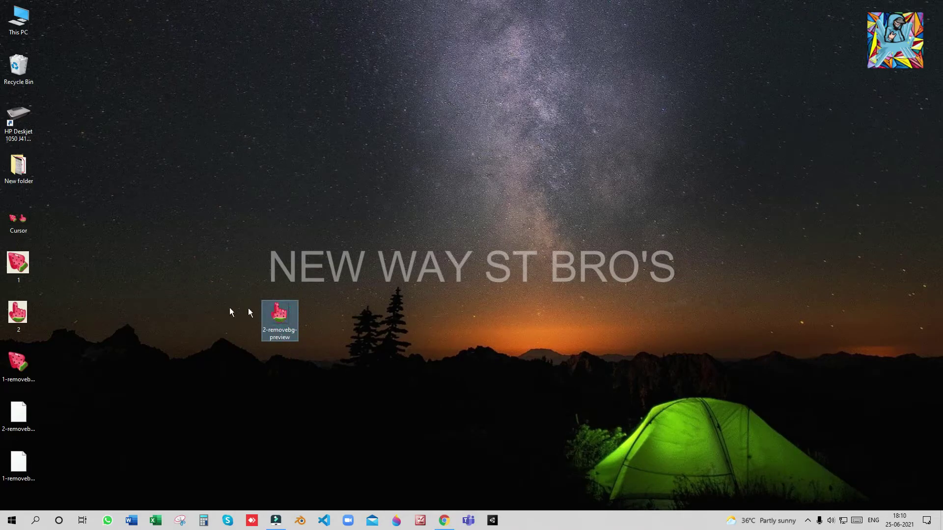
key(Delete)
right_click(353, 222)
click(414, 247)
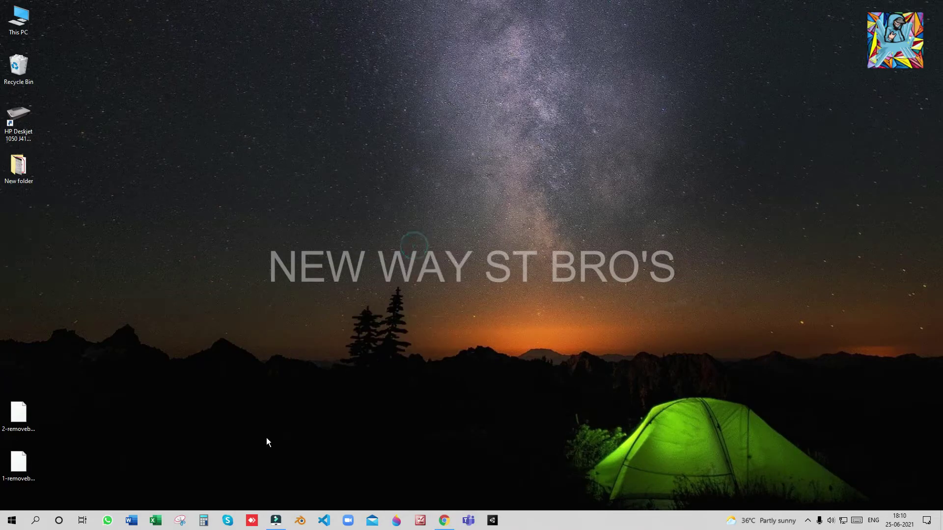
drag(19, 415, 13, 273)
drag(18, 464, 12, 315)
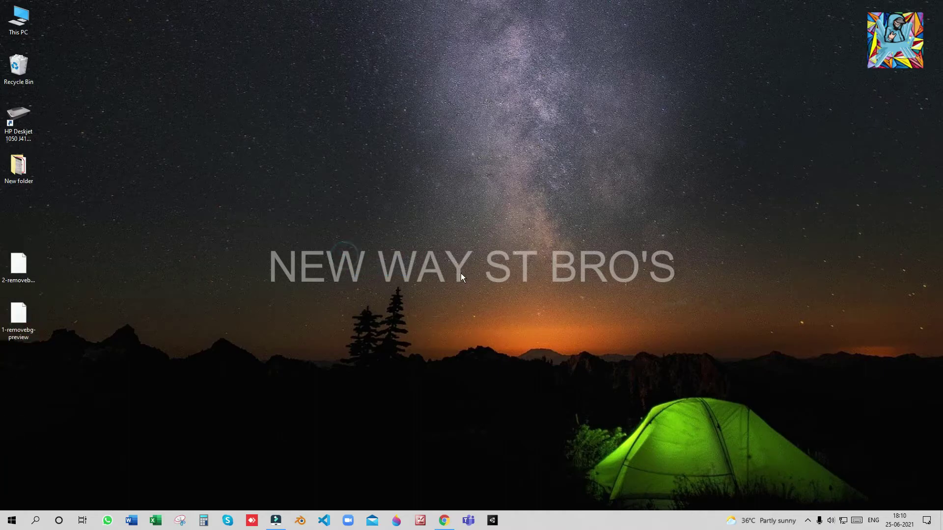
Step: Open the Control Panel and show the pointer settings in Mouse Properties
click(35, 521)
text(c)
click(189, 250)
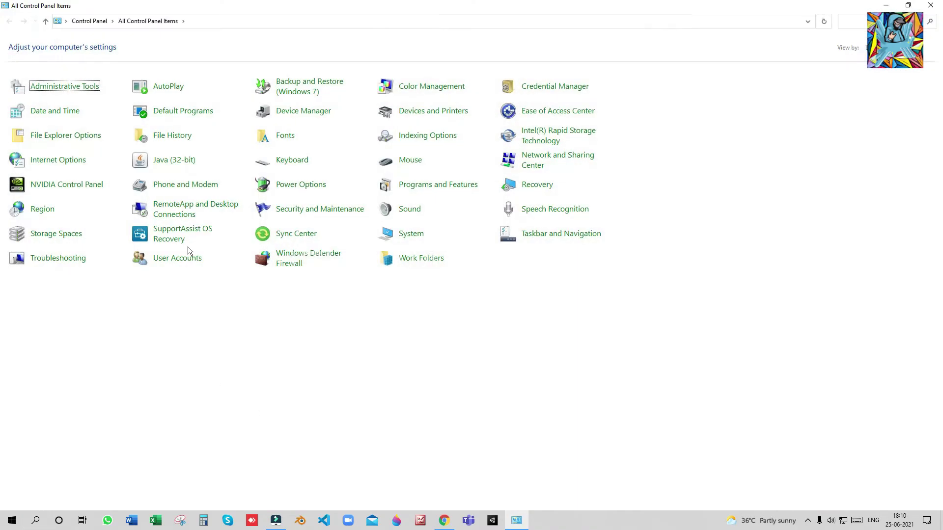
click(404, 163)
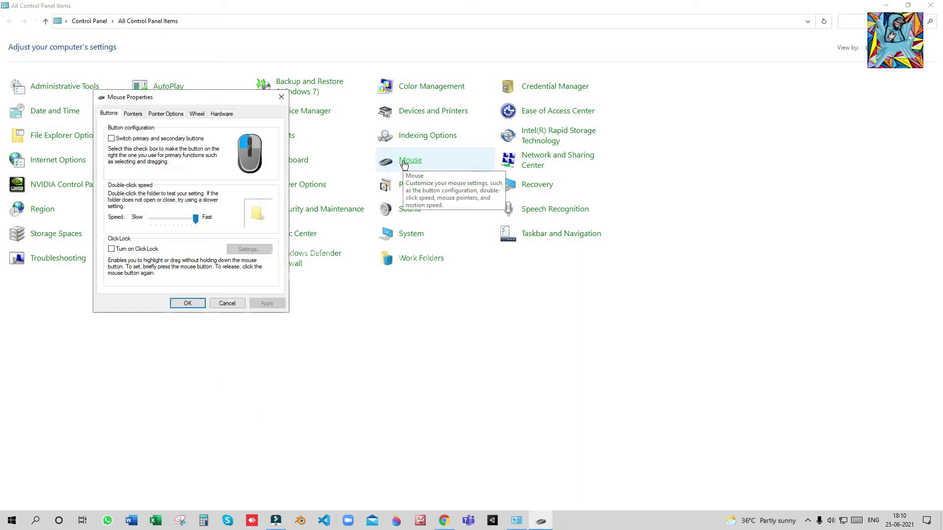
click(132, 114)
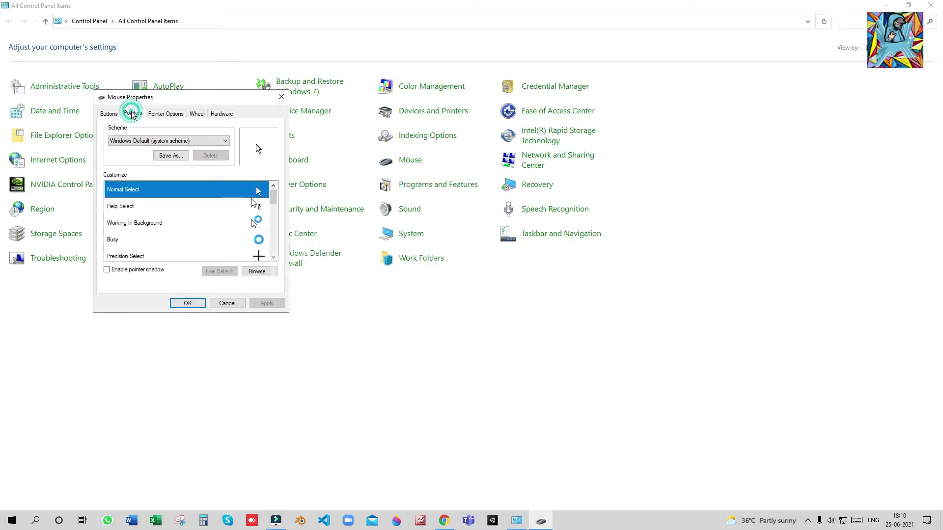
Step: Assign the 1-removebg-preview cursor file from the Desktop to the Normal Select pointer and save the mouse settings
click(210, 190)
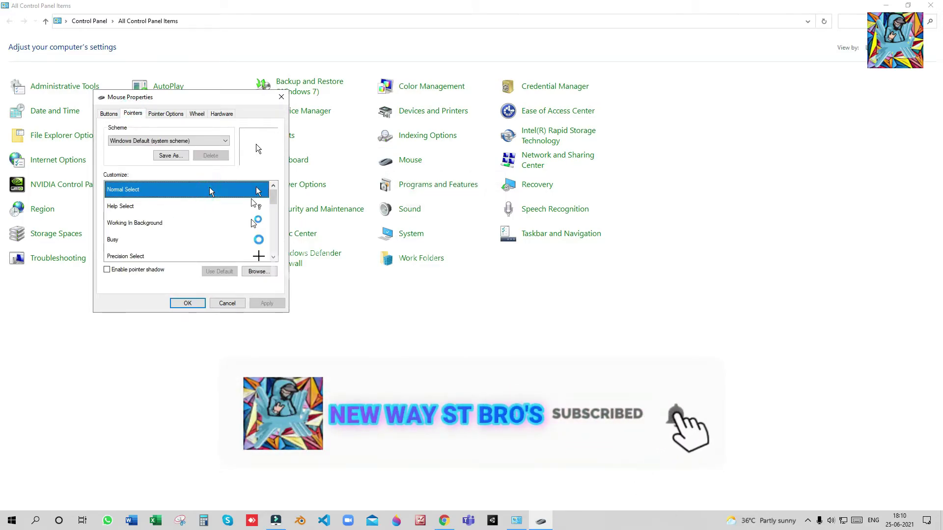
click(262, 274)
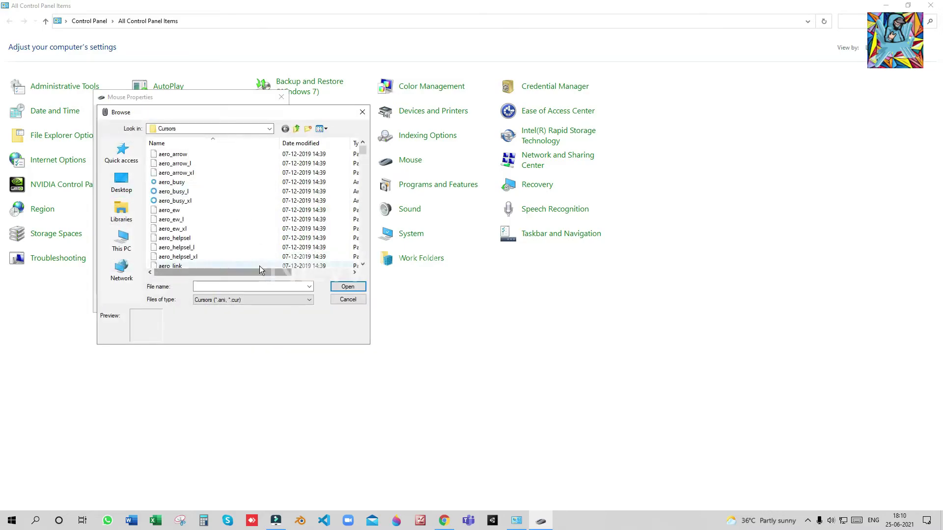
click(123, 181)
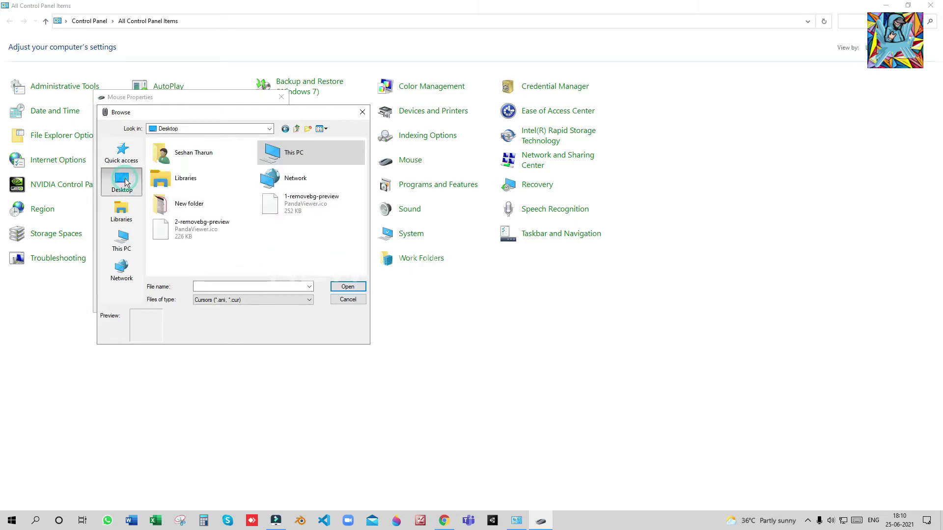
click(293, 202)
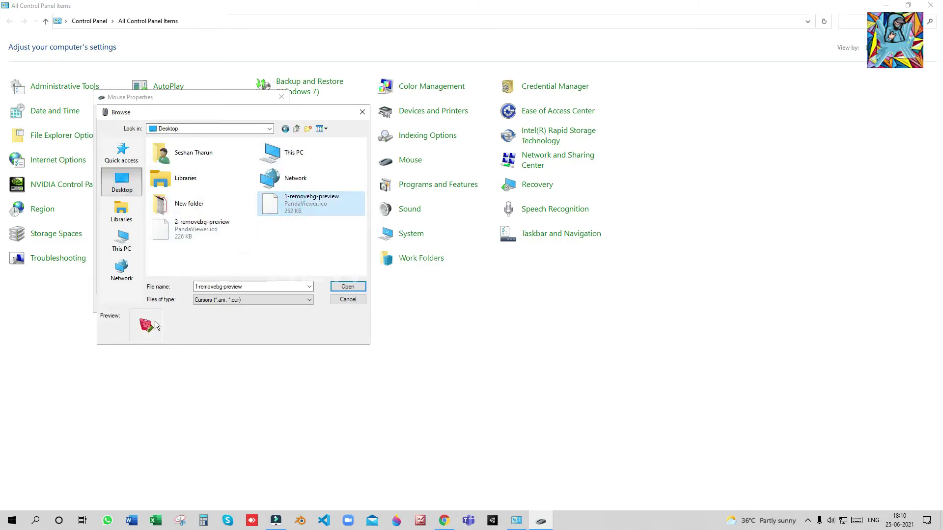
click(182, 235)
click(289, 205)
click(336, 288)
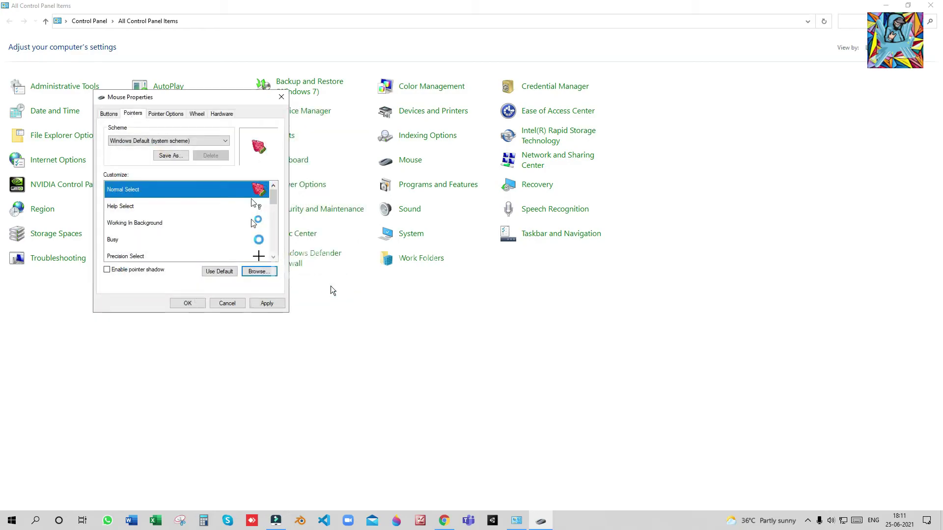
click(188, 303)
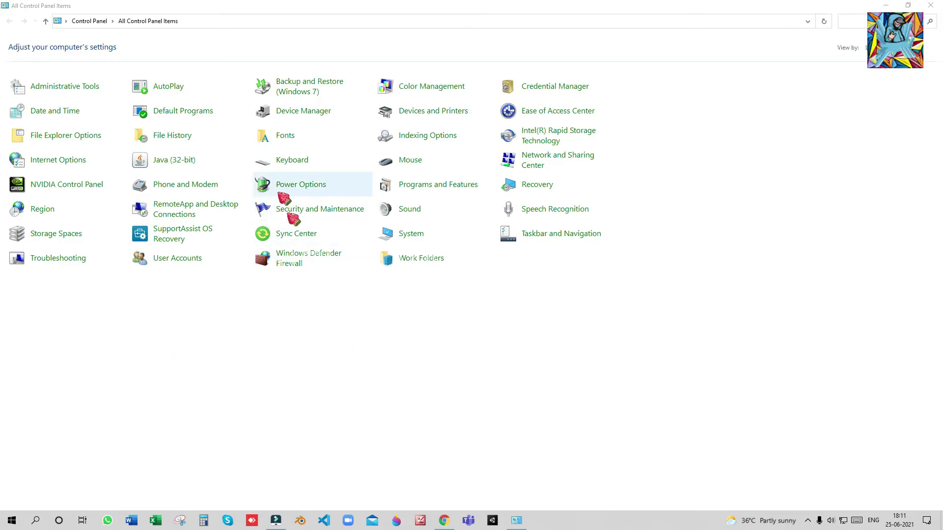
Step: Reopen the mouse pointer settings, assign the Desktop's 2-removebg-preview cursor file to Link Select and save the change
click(411, 162)
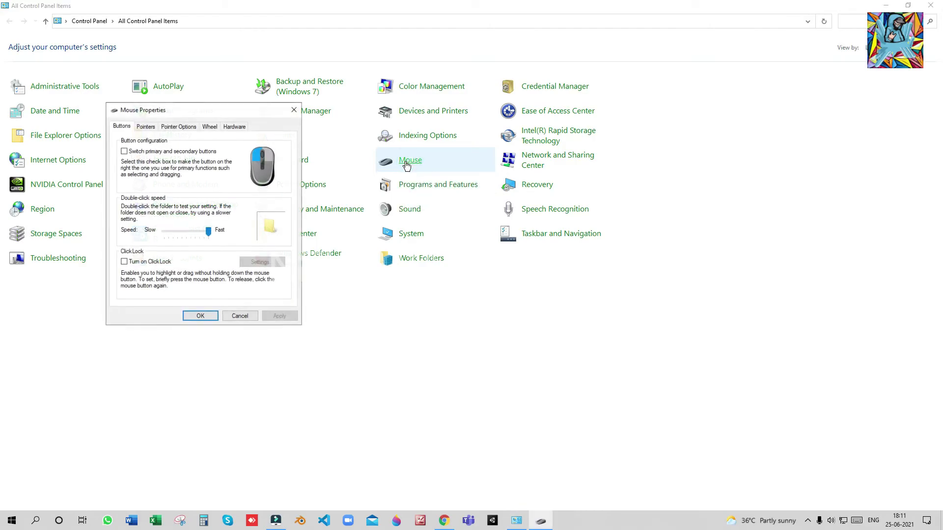
click(149, 129)
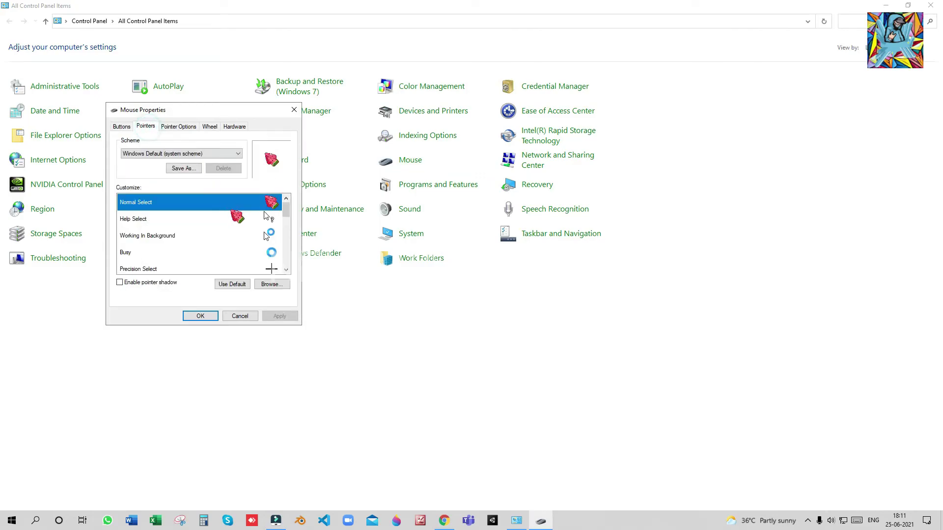
scroll(251, 230, down, 3)
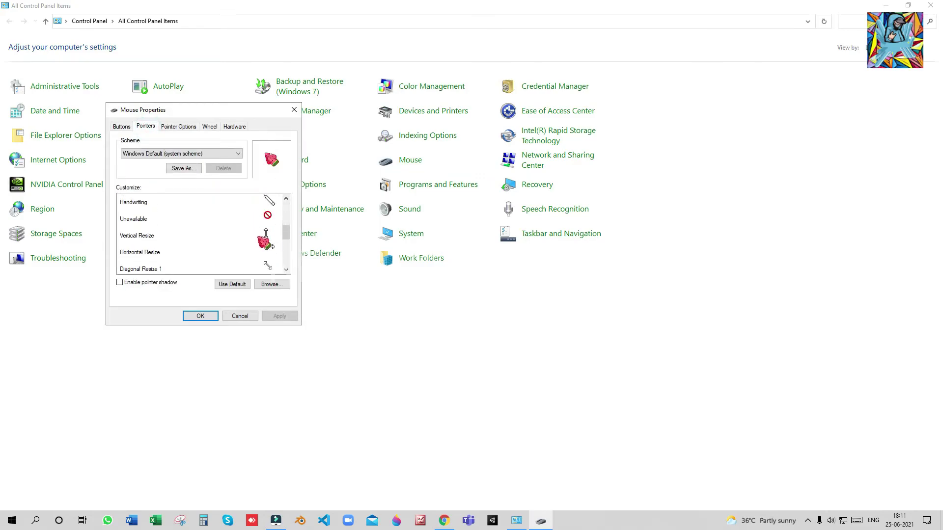
scroll(273, 250, down, 3)
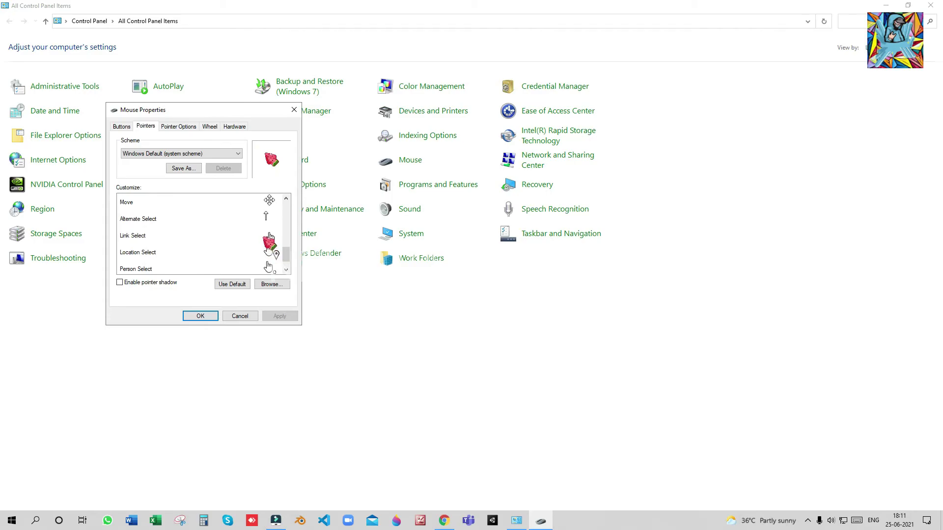
click(258, 238)
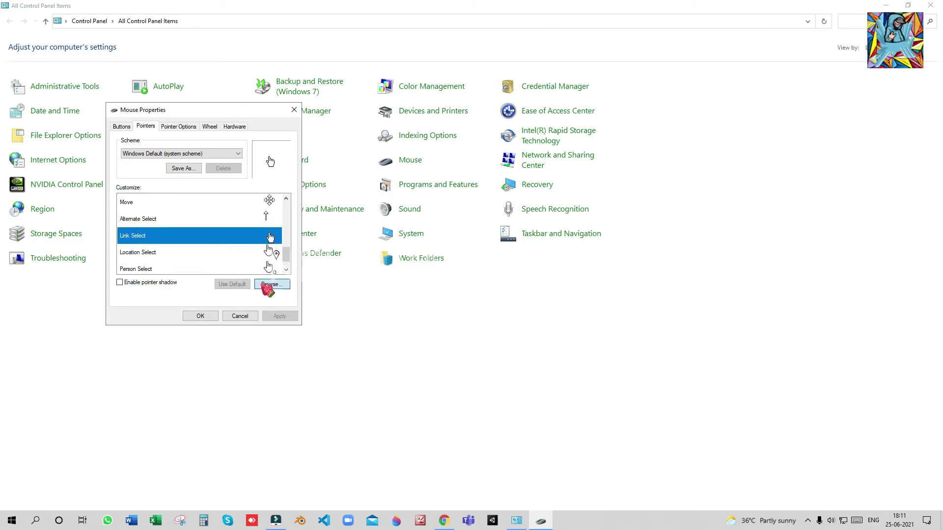
click(256, 284)
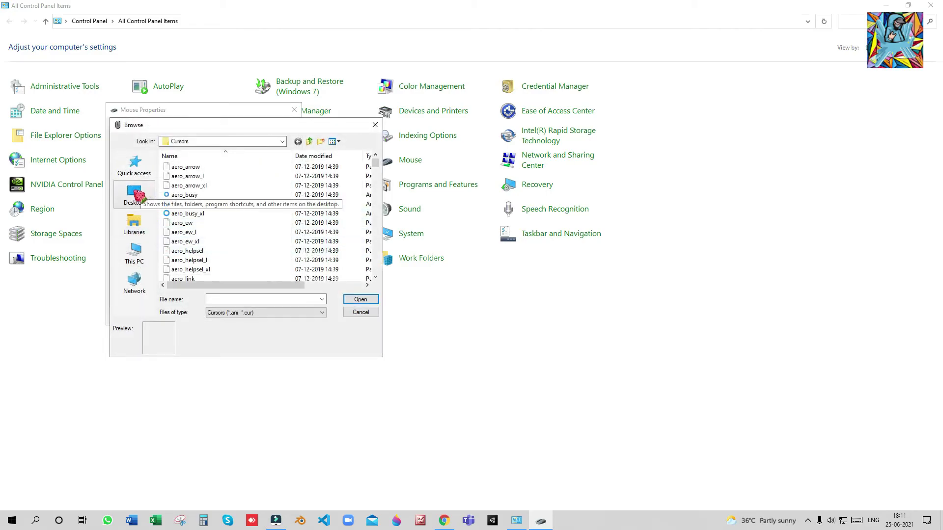
click(137, 195)
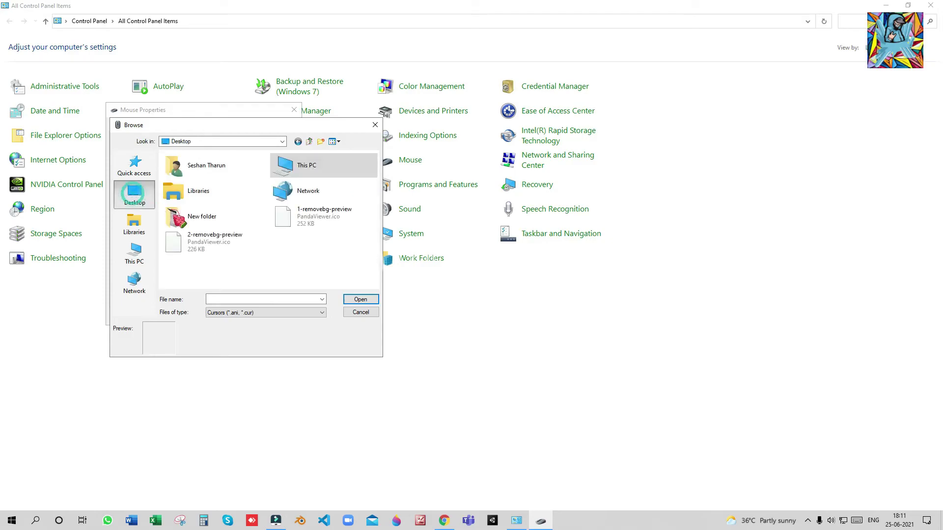
click(237, 245)
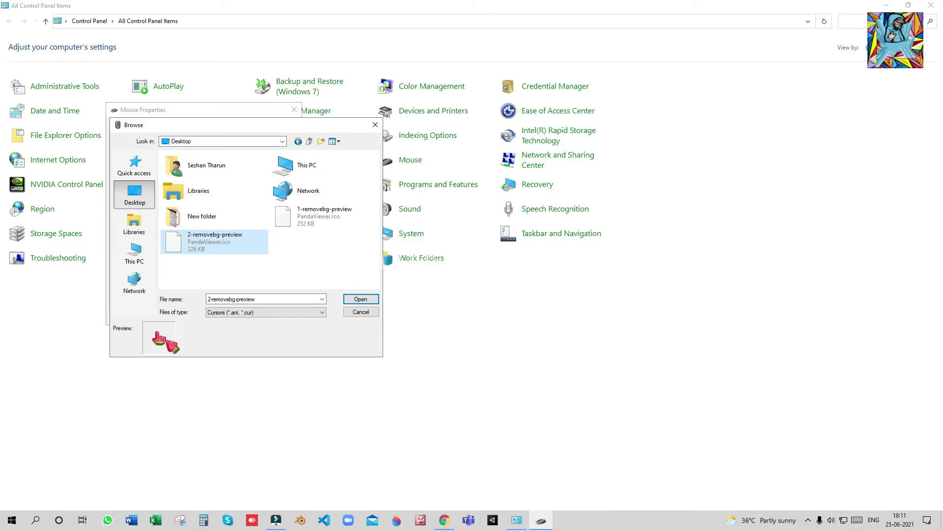
click(361, 299)
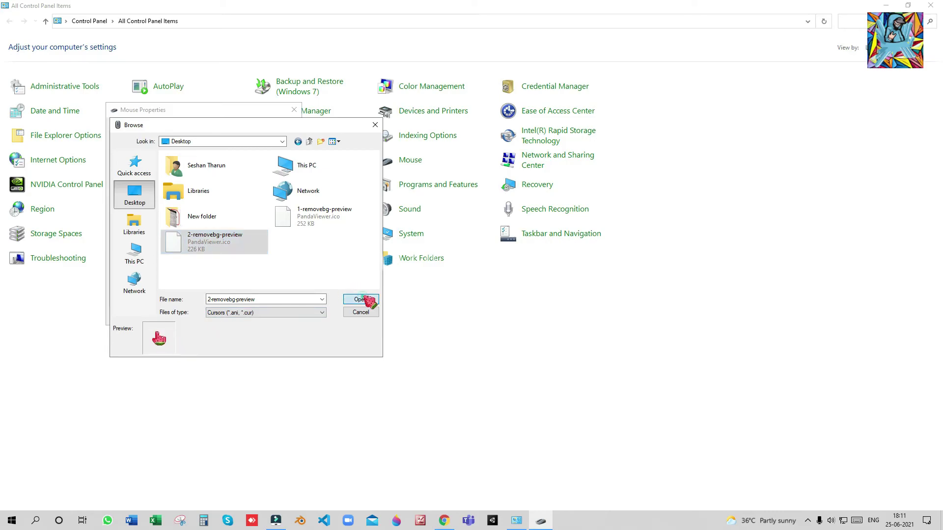
click(206, 314)
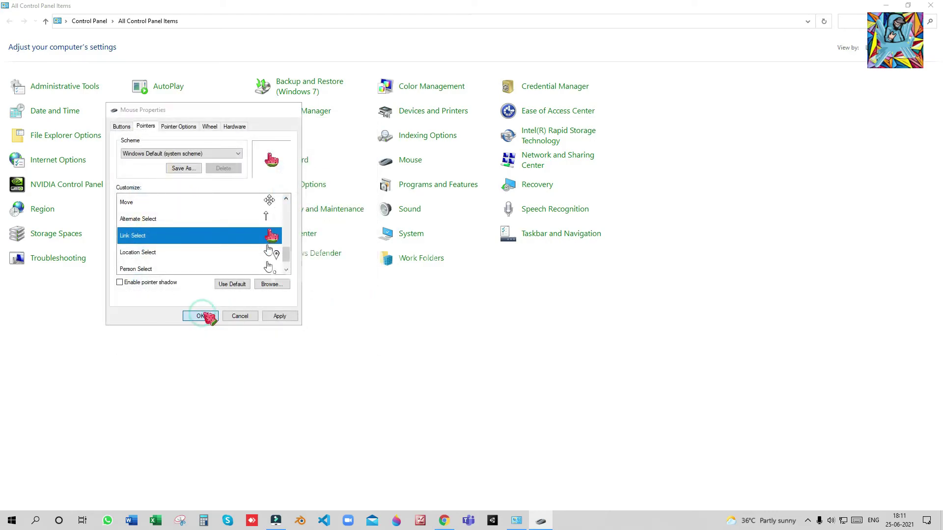